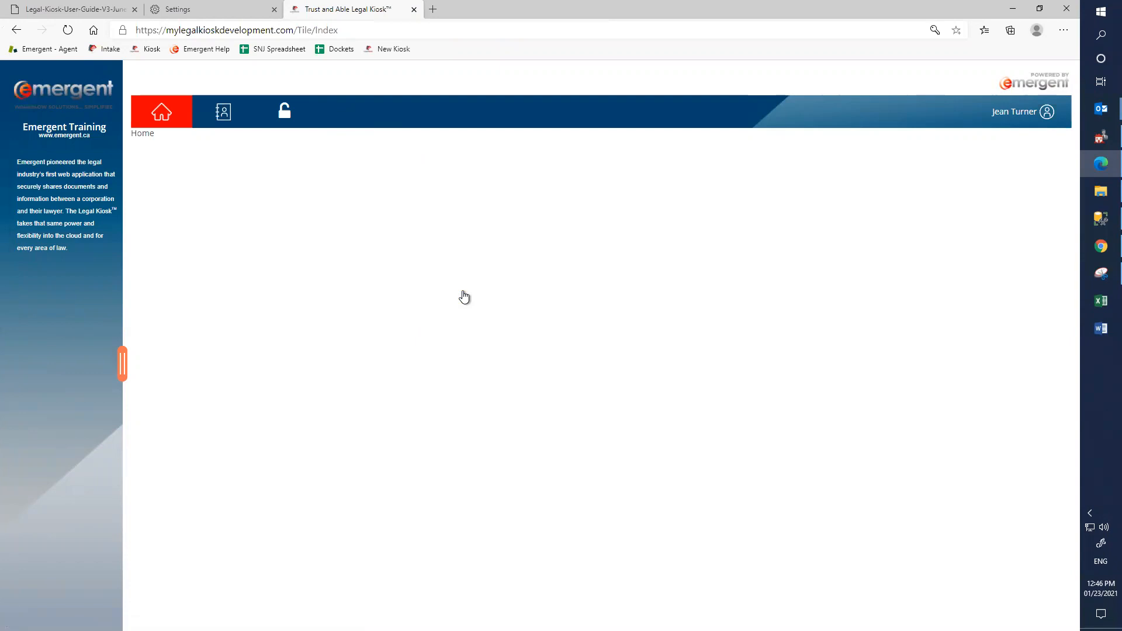
Open the User Access page under Admin Management and look through its document list.
left_click(284, 113)
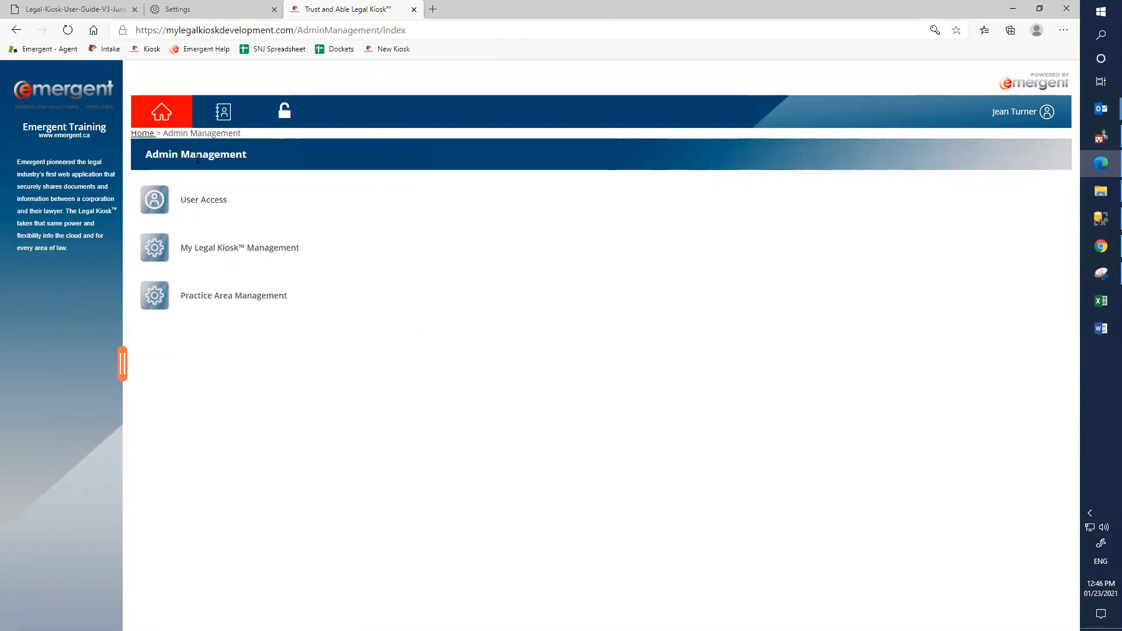
left_click(208, 206)
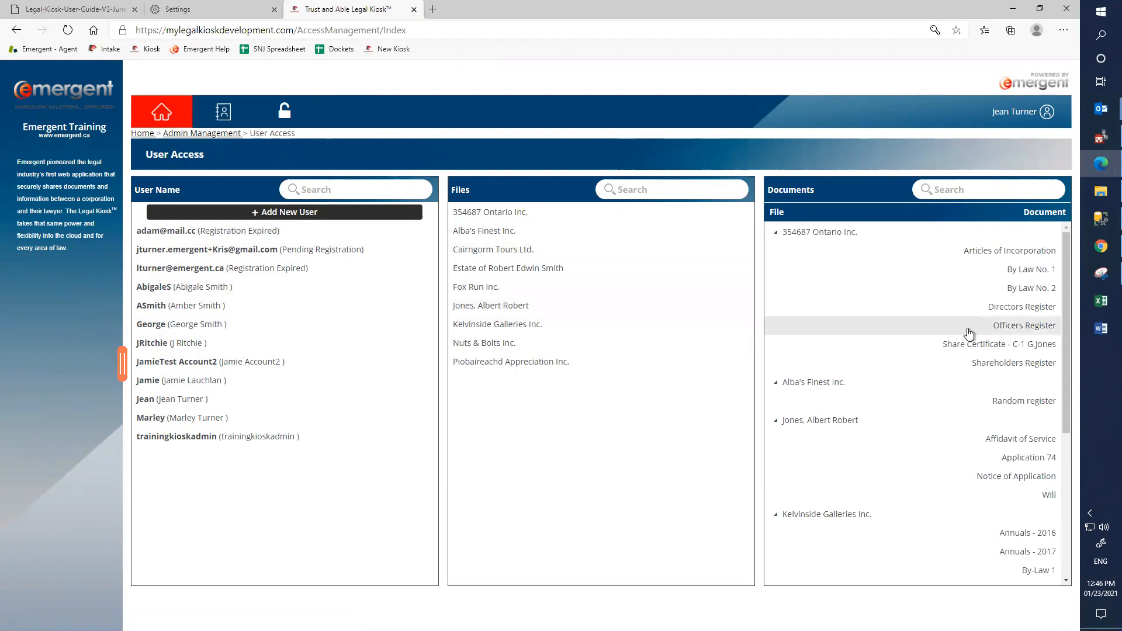
scroll(961, 345, "down", 1)
scroll(961, 347, "down", 2)
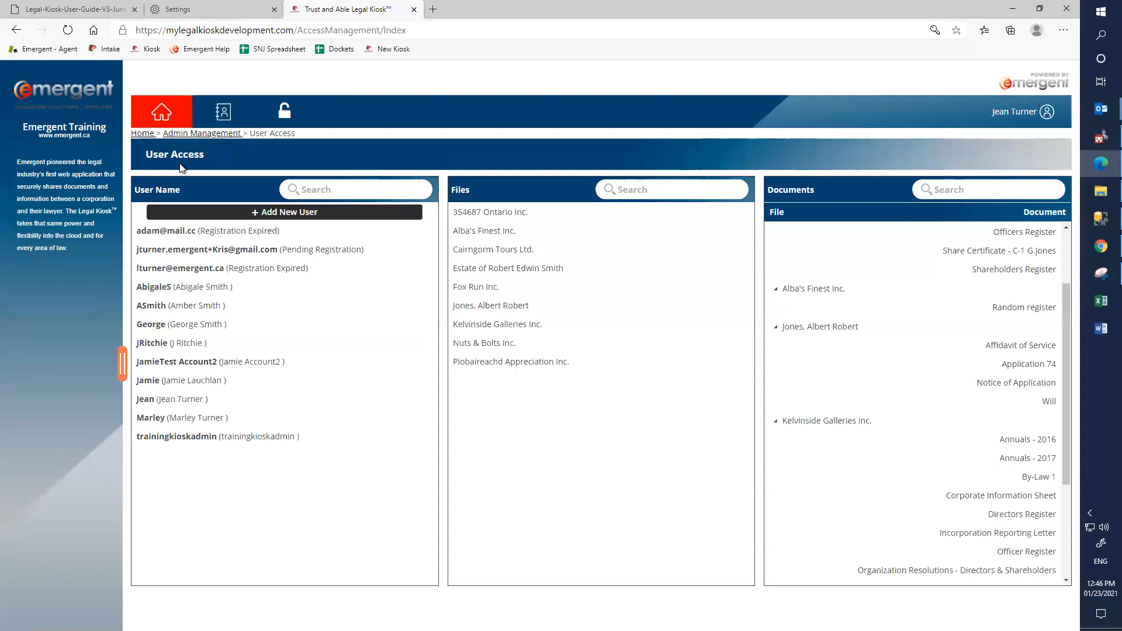
Start a new user and enter the person's email address.
left_click(291, 213)
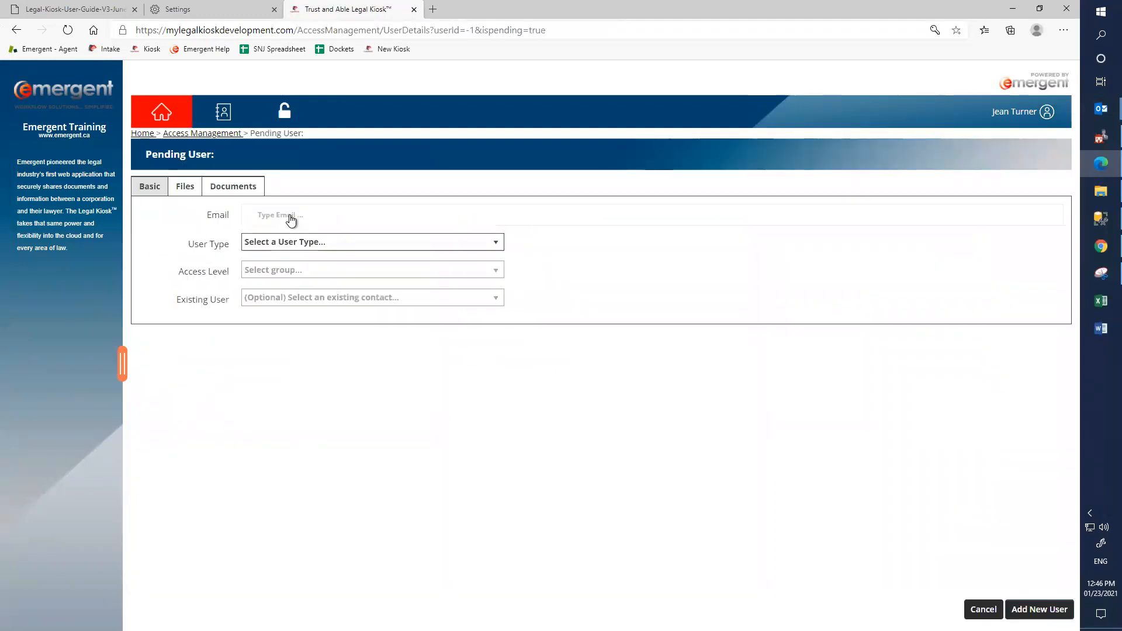
left_click(290, 215)
key("ctrl+v")
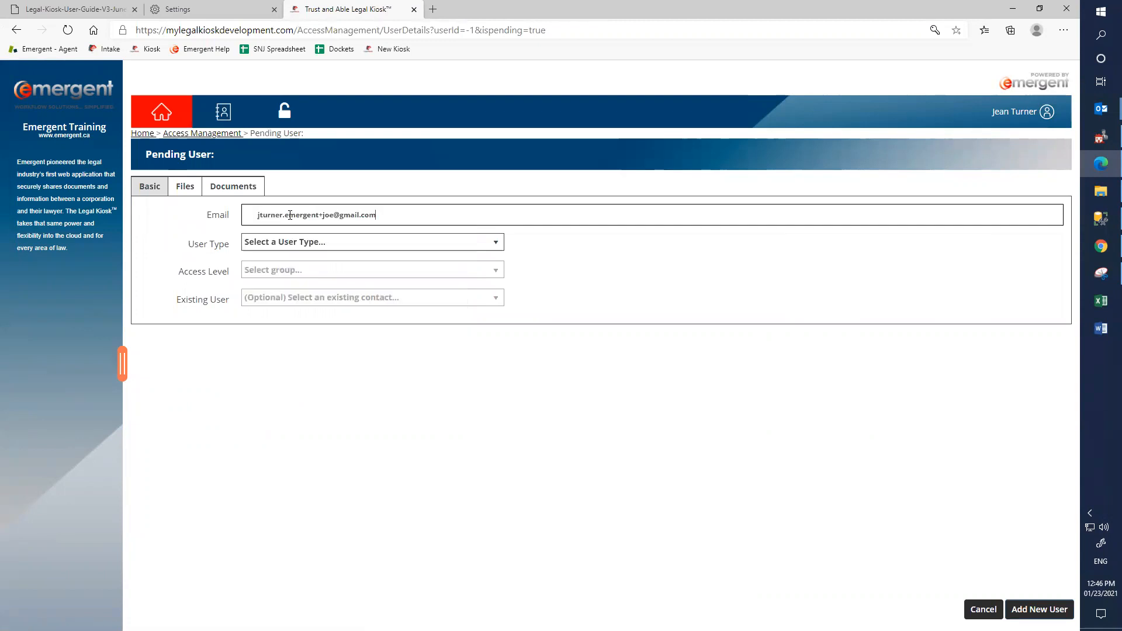
Set the new user's type to Individual and check which access levels are offered.
left_click(296, 247)
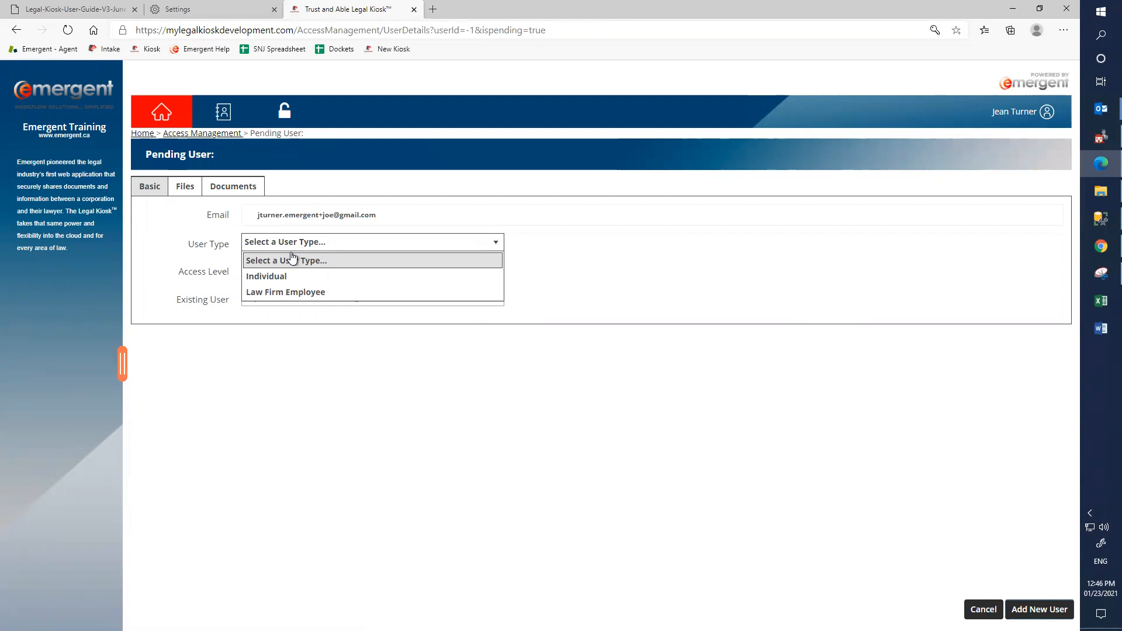
left_click(283, 275)
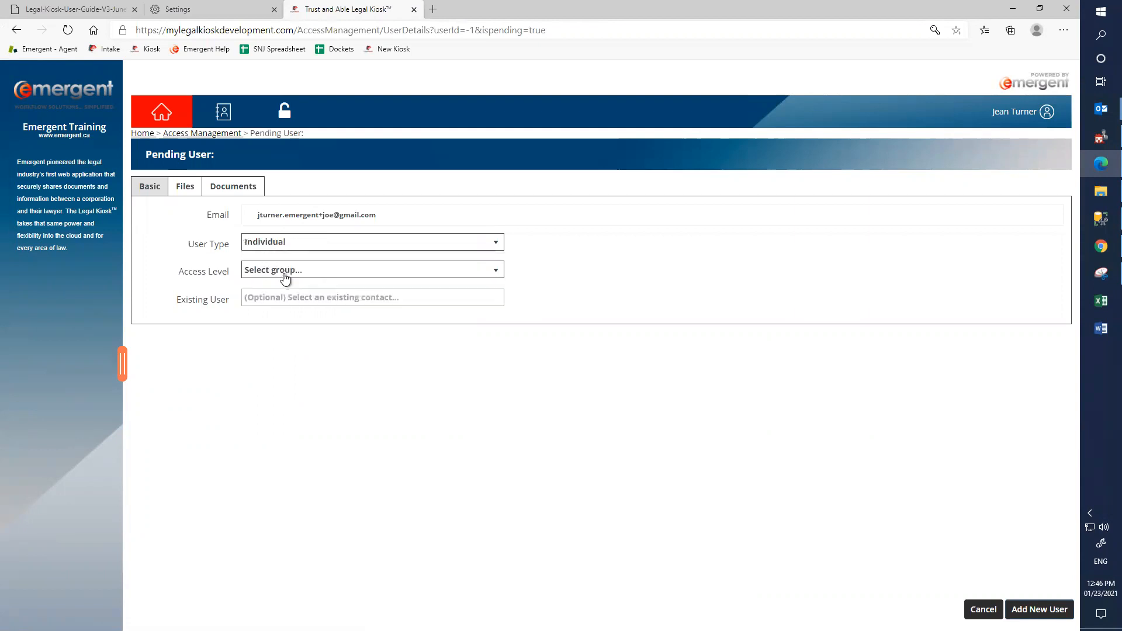
left_click(285, 278)
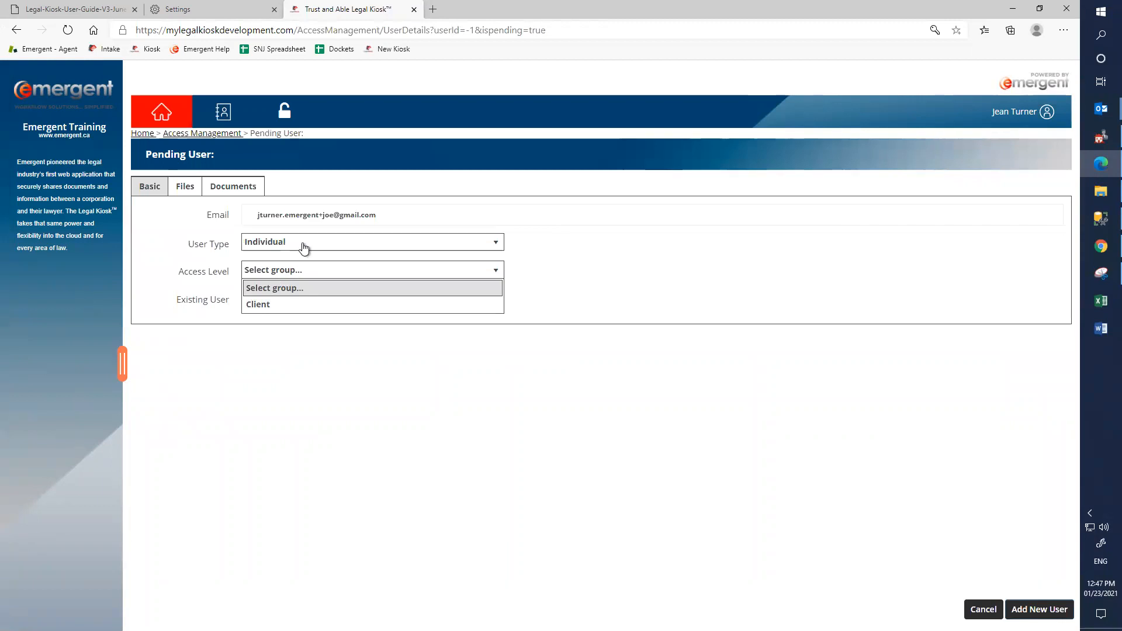
Set the new user's type to Law Firm Employee and the access level to Administrators.
left_click(304, 244)
left_click(275, 291)
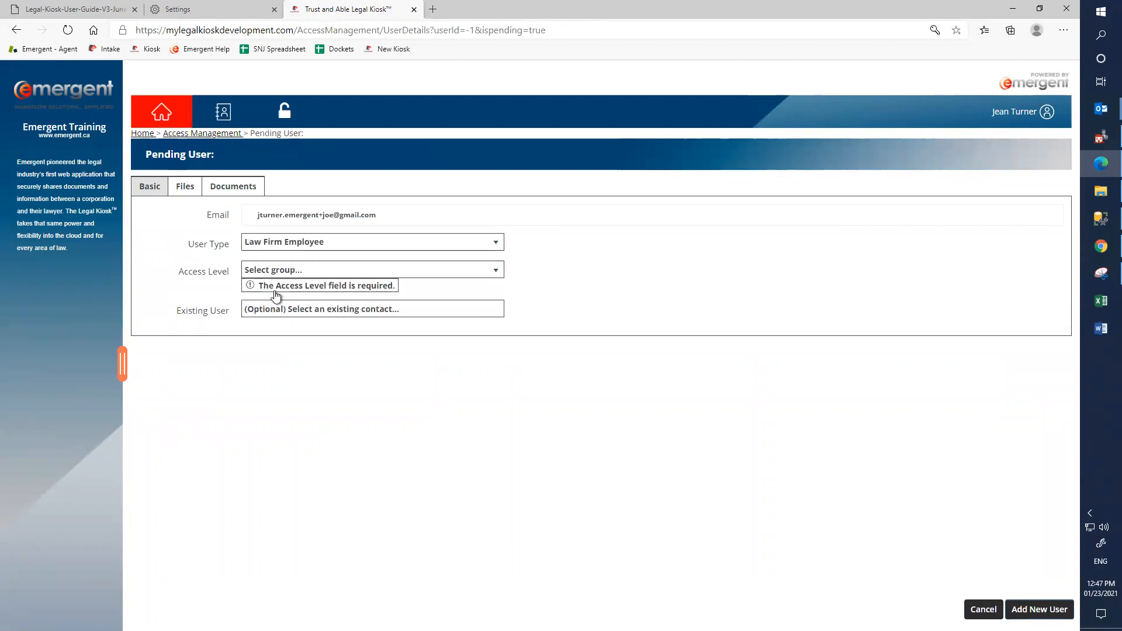
left_click(301, 275)
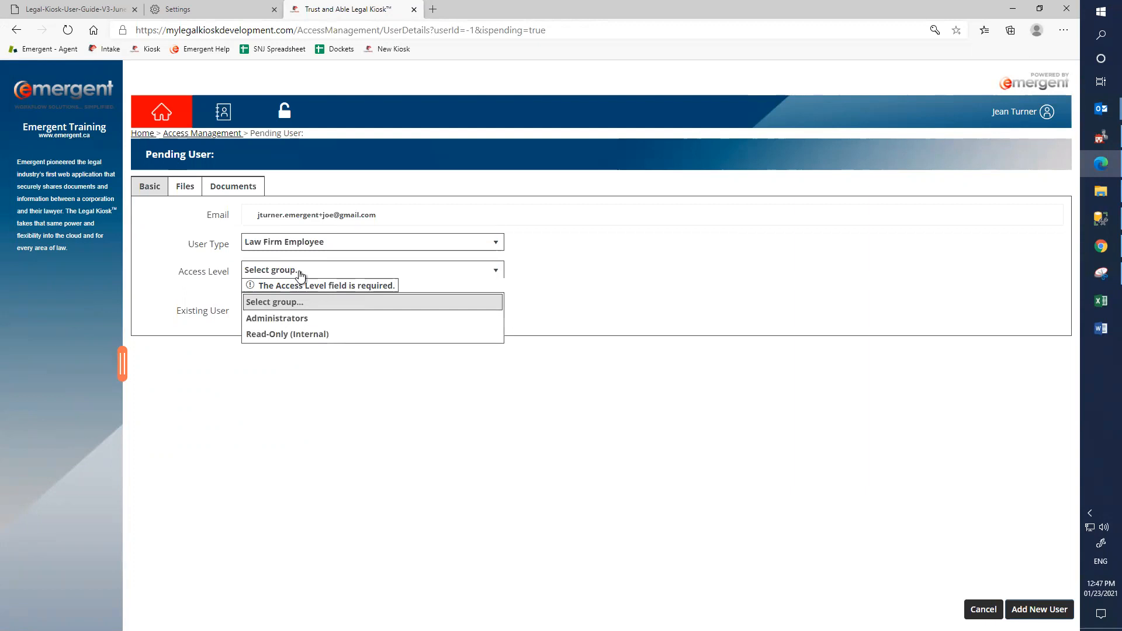
left_click(293, 318)
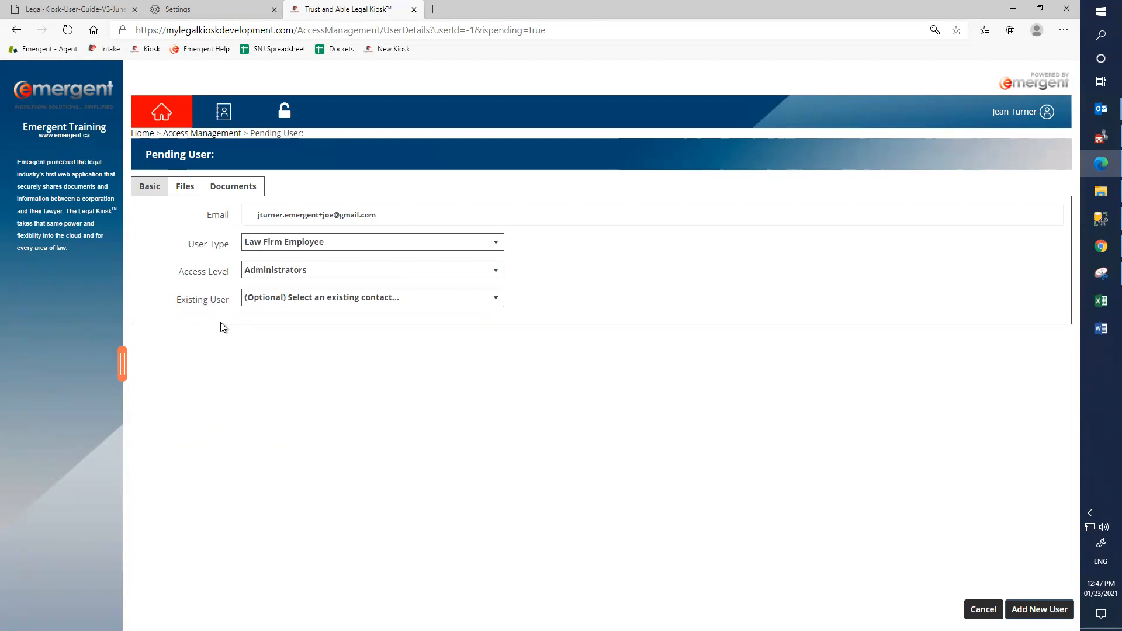
Check the optional existing contacts, leave that field unselected, and add the new user.
left_click(301, 298)
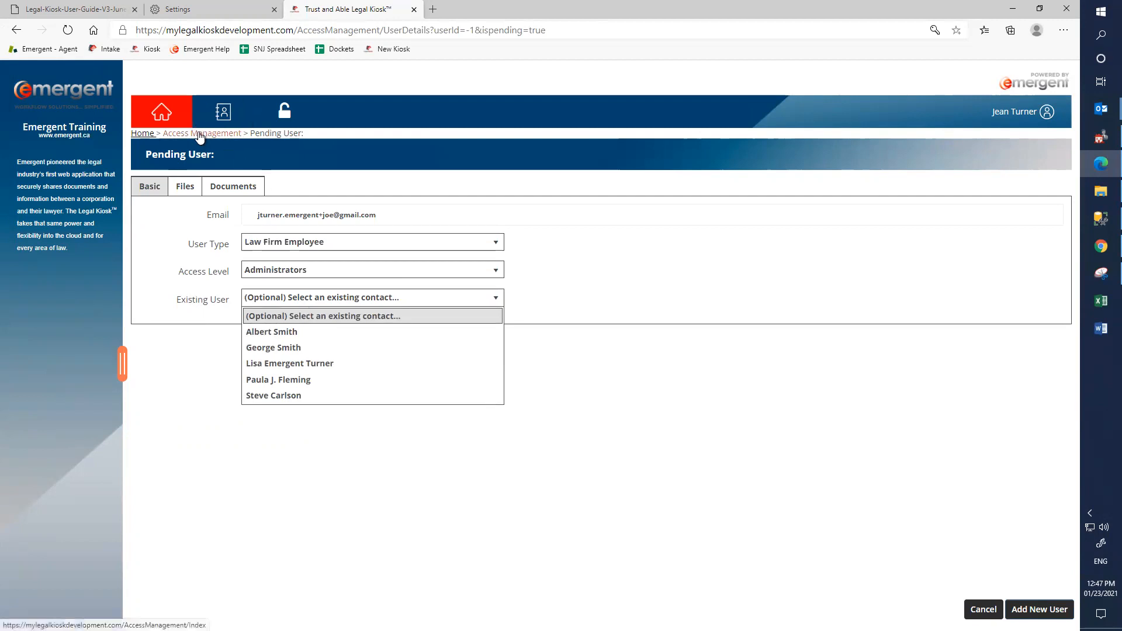
left_click(415, 191)
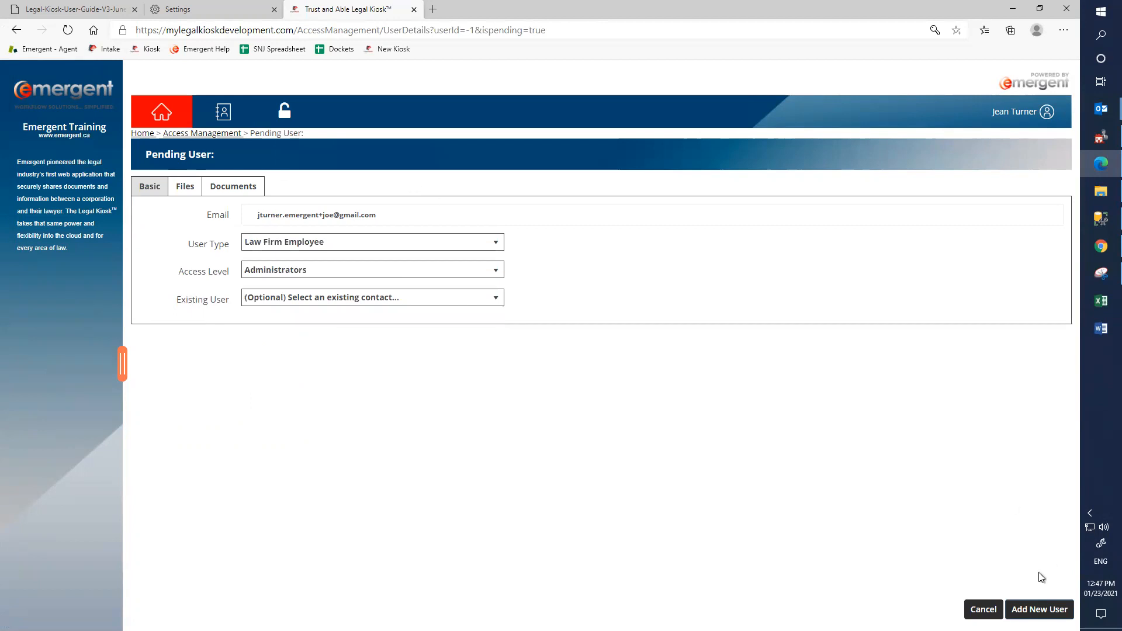
left_click(1039, 609)
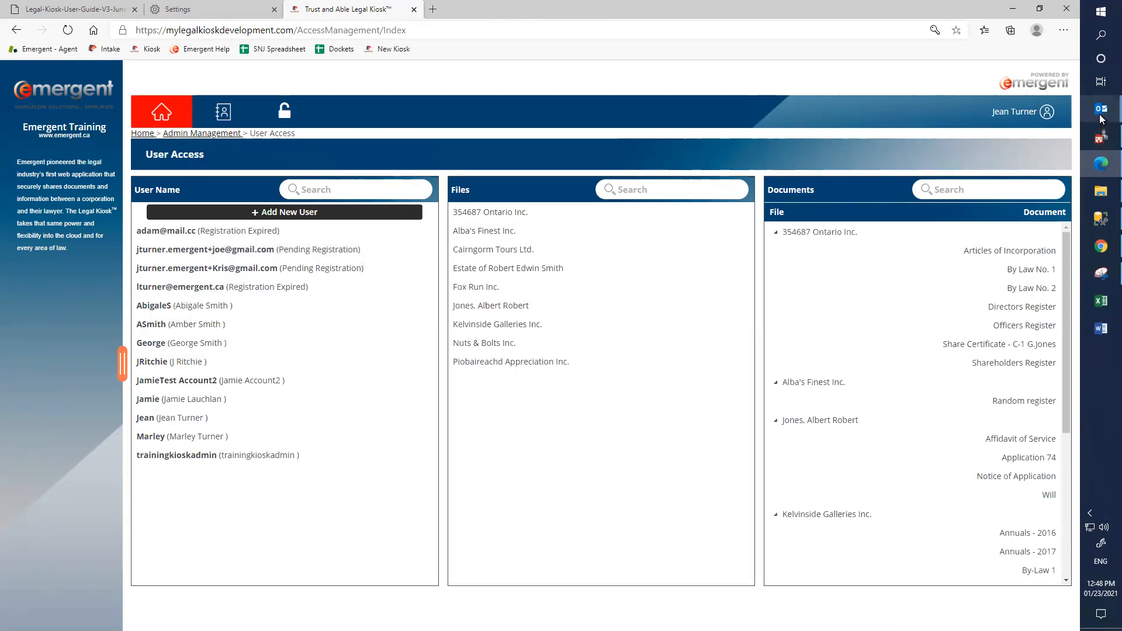
Switch to Outlook and view the Trust And Able Legal Kiosk registration email.
mouse_move(1100, 117)
left_click(1011, 149)
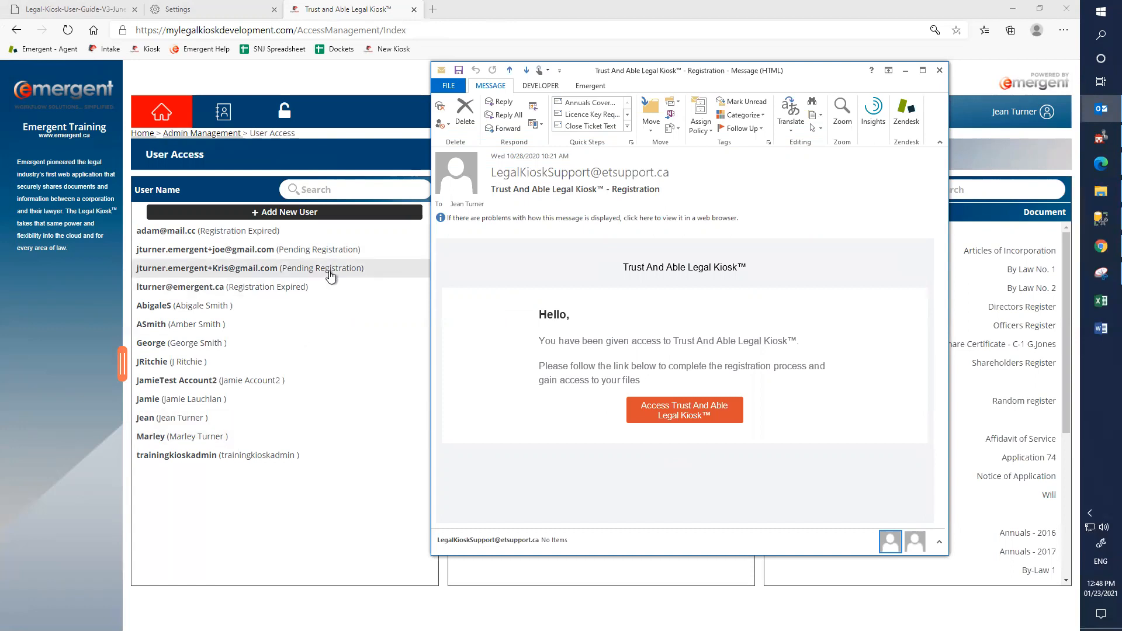
View the details of the first user with an expired registration, and return to the User Access page.
left_click(264, 233)
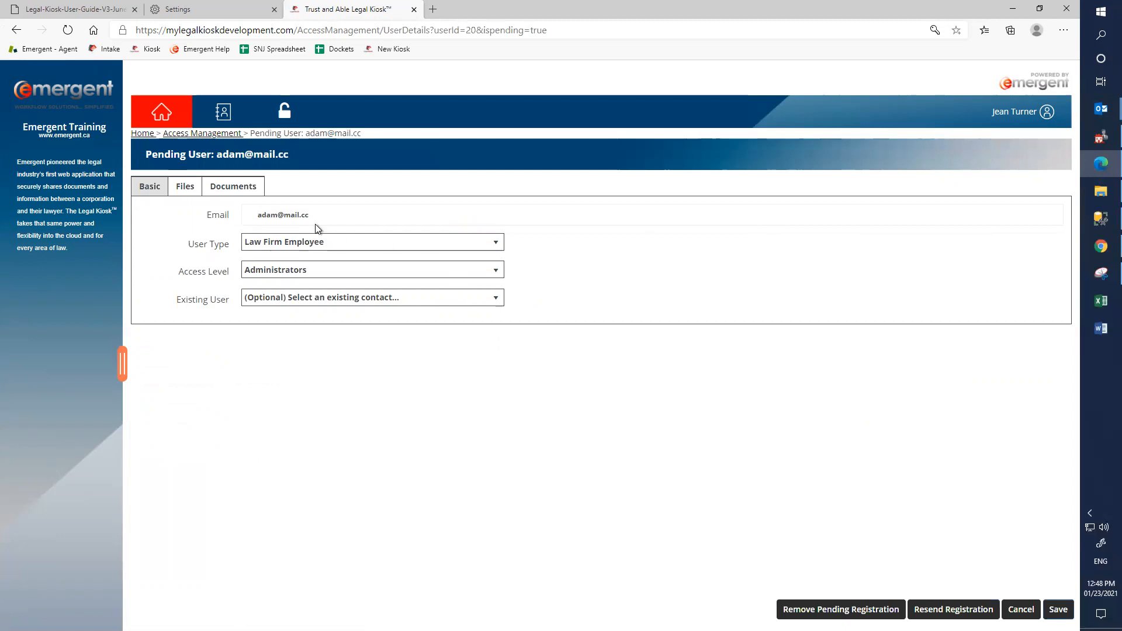
left_click(285, 112)
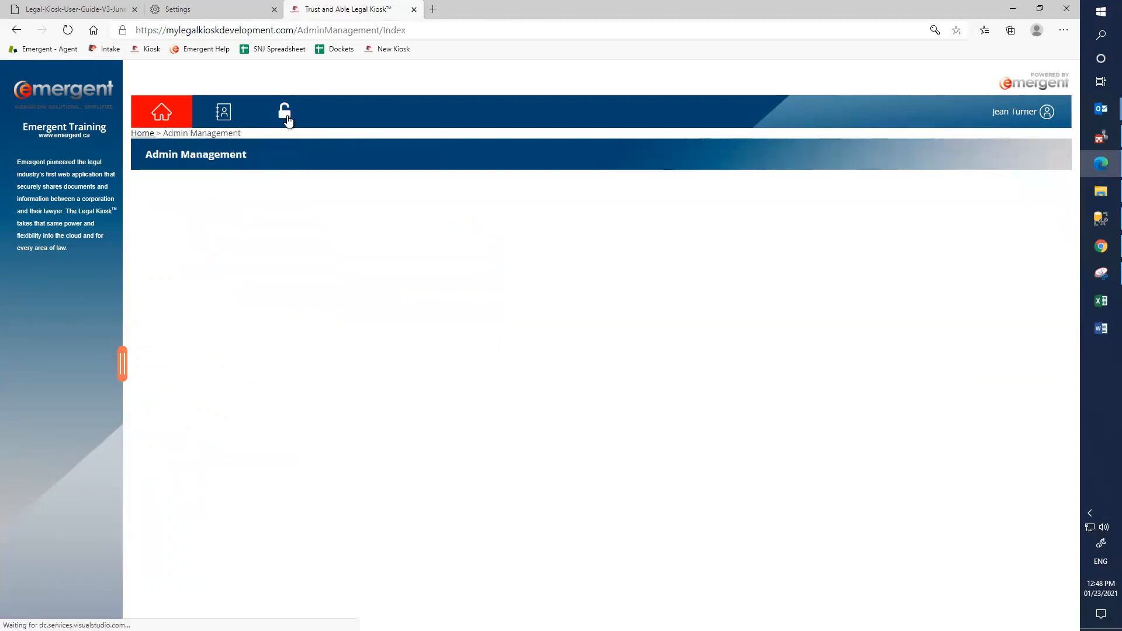
left_click(186, 200)
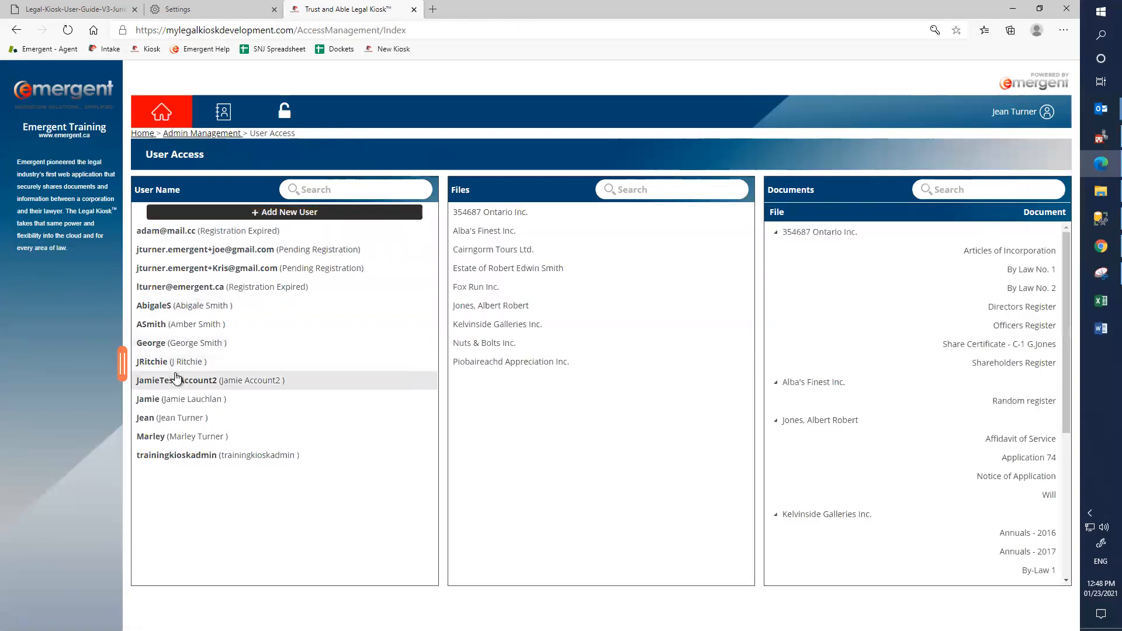
In the signed-in user's record, move 354687 Ontario Inc. to the restricted files, and return to User Access without saving.
left_click(170, 420)
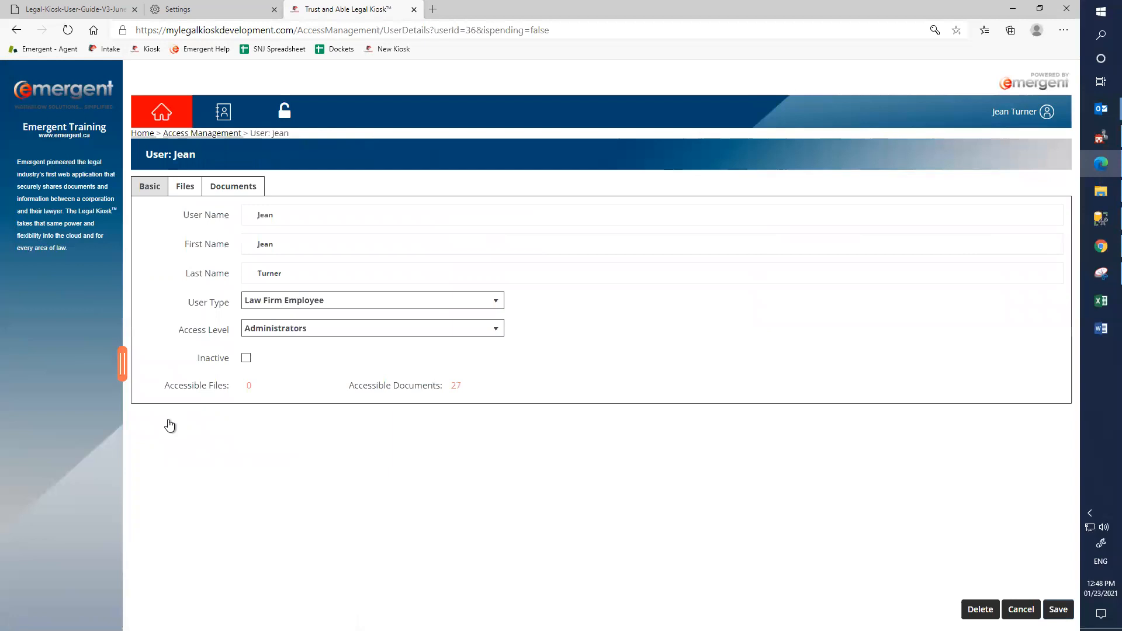
left_click(181, 187)
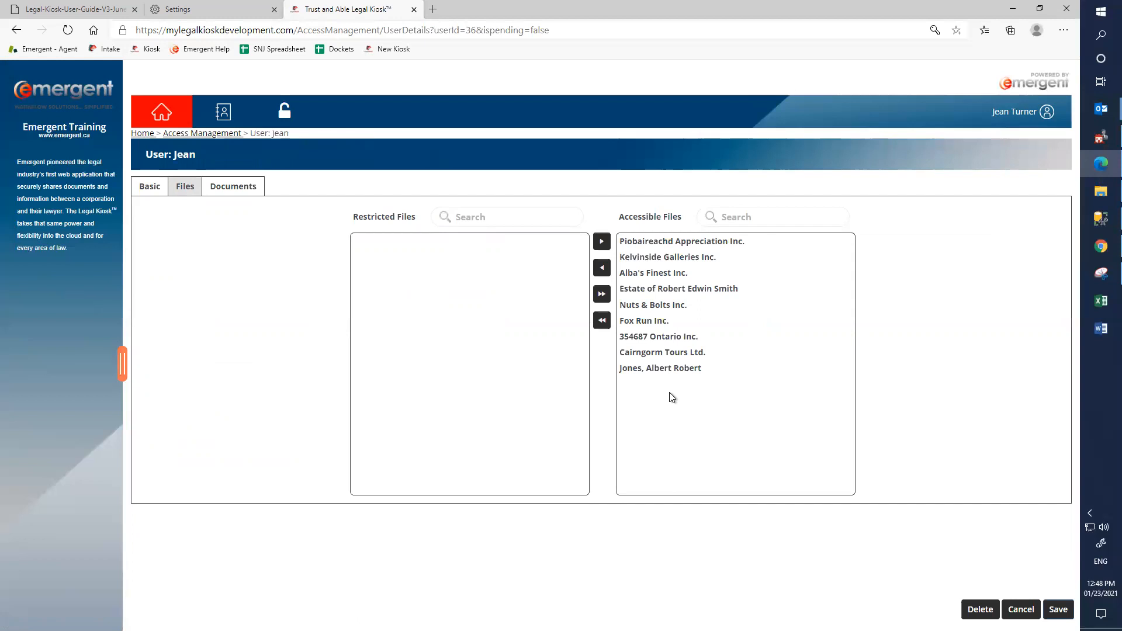
left_click(672, 338)
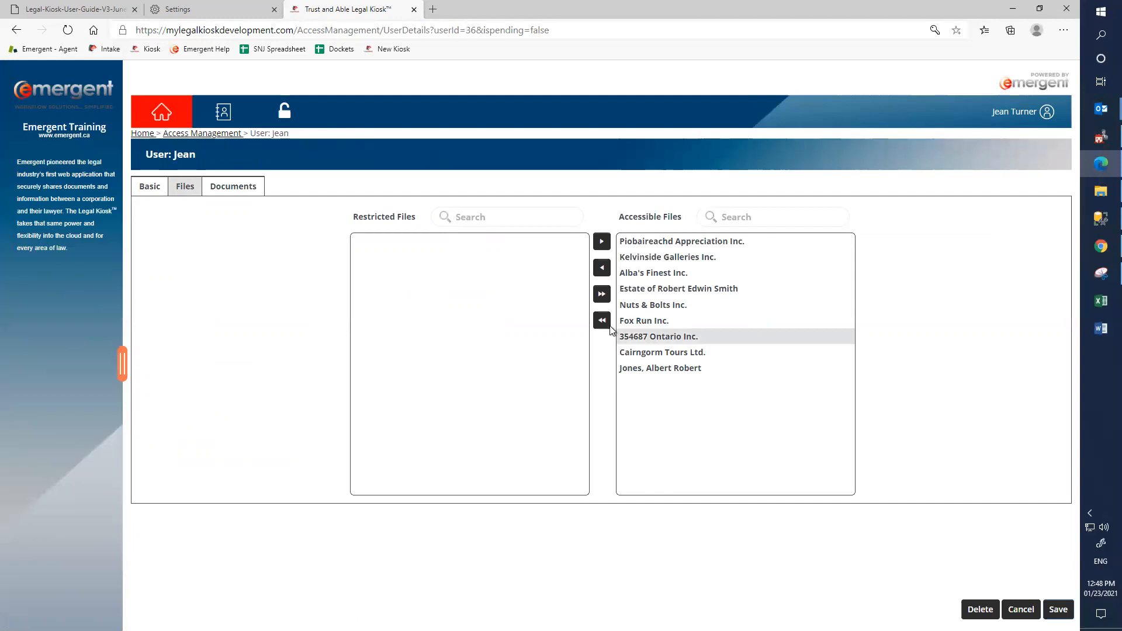
left_click(603, 272)
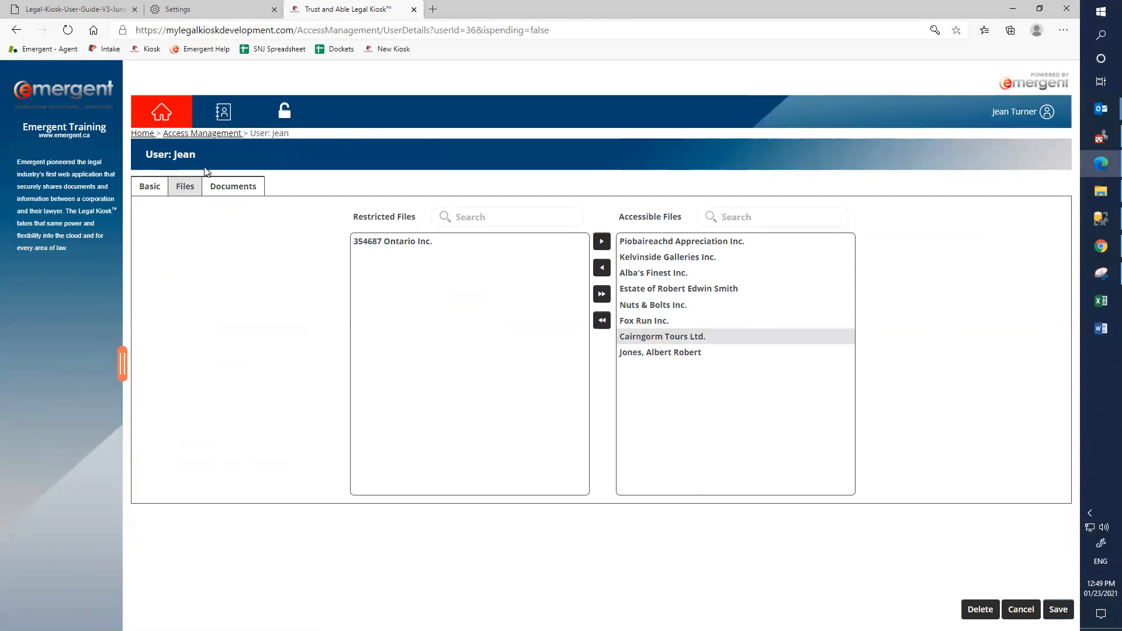
left_click(196, 135)
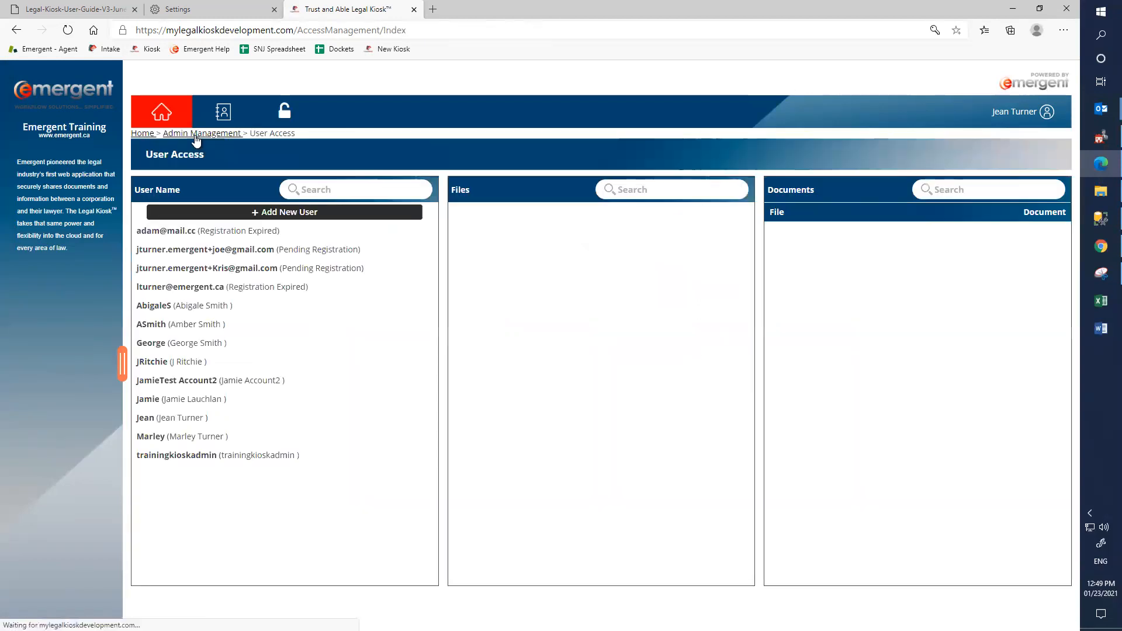
For the client user listed just above trainingkioskadmin, make Cairngorm Tours Ltd. an accessible file, and return to User Access without saving.
double_click(159, 436)
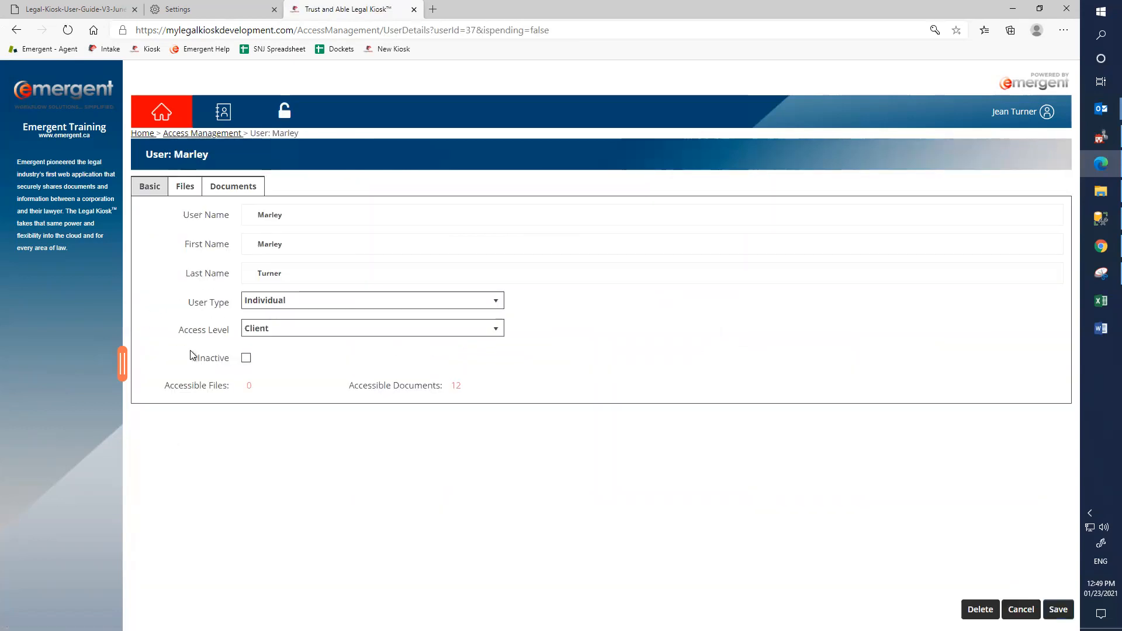
left_click(183, 192)
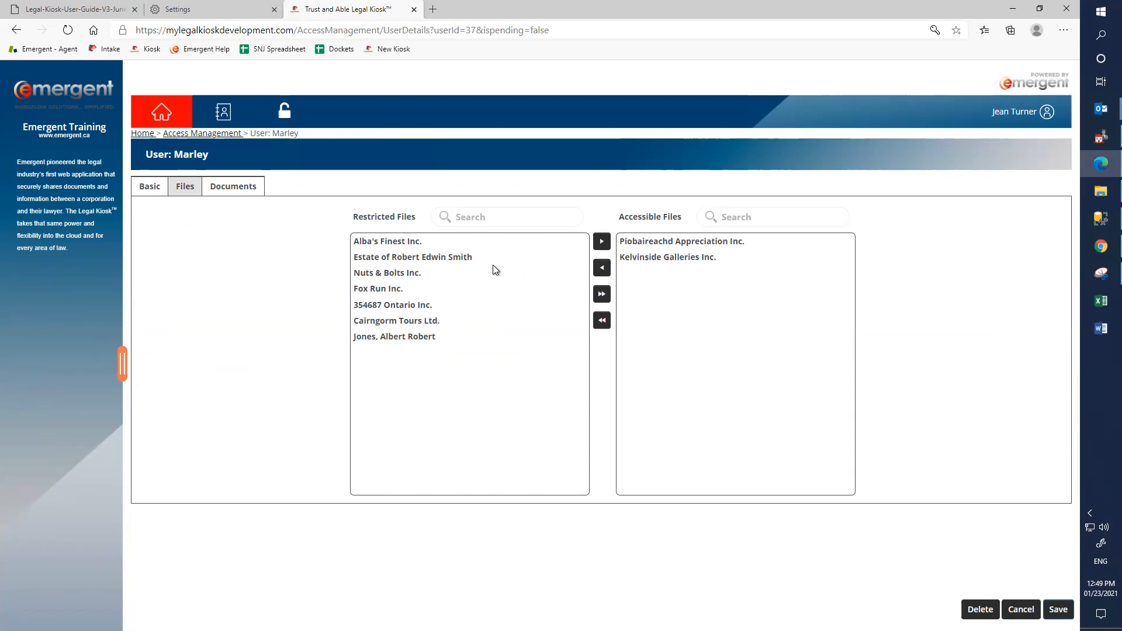
left_click(370, 324)
left_click(602, 241)
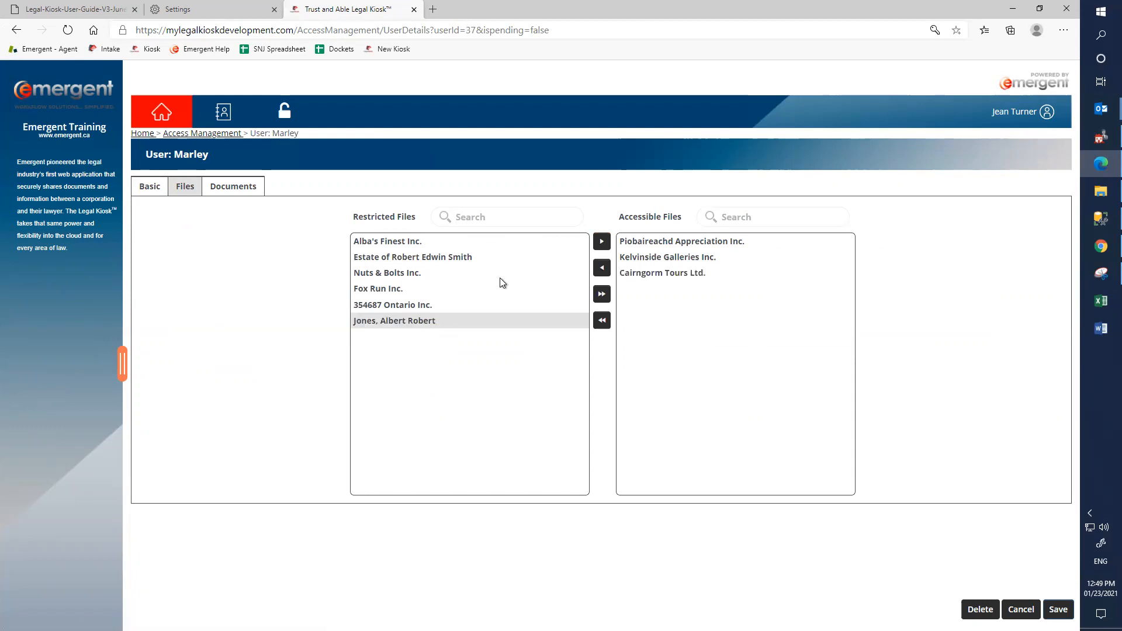
left_click(209, 134)
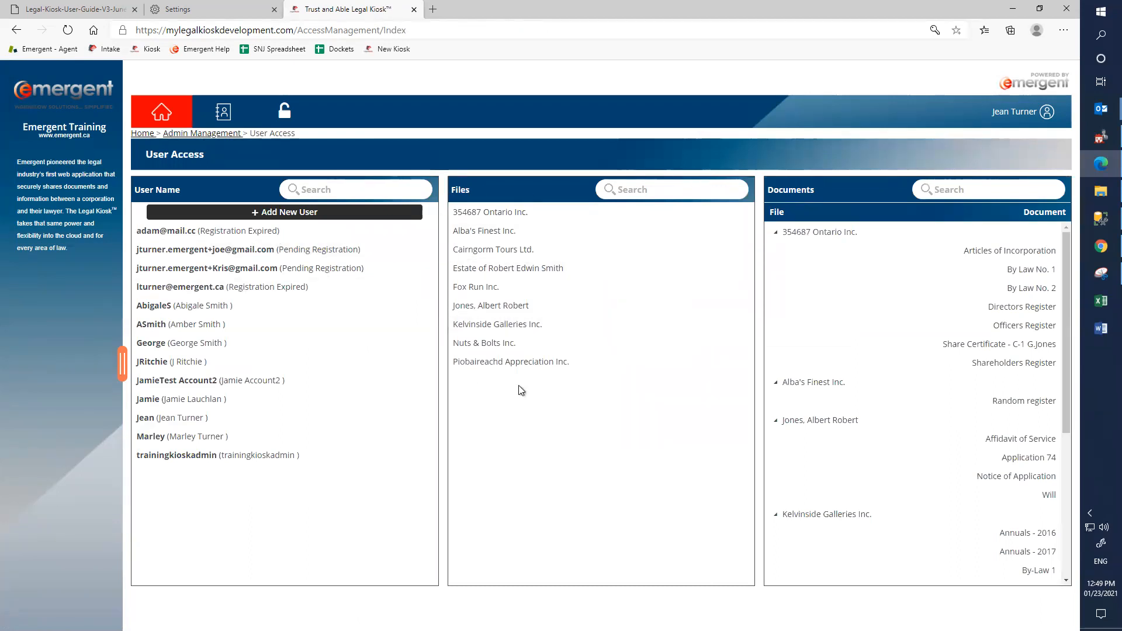
In the Cairngorm Tours Ltd. file, move trainingkioskadmin to the users with no access, and return to User Access without saving.
left_click(495, 251)
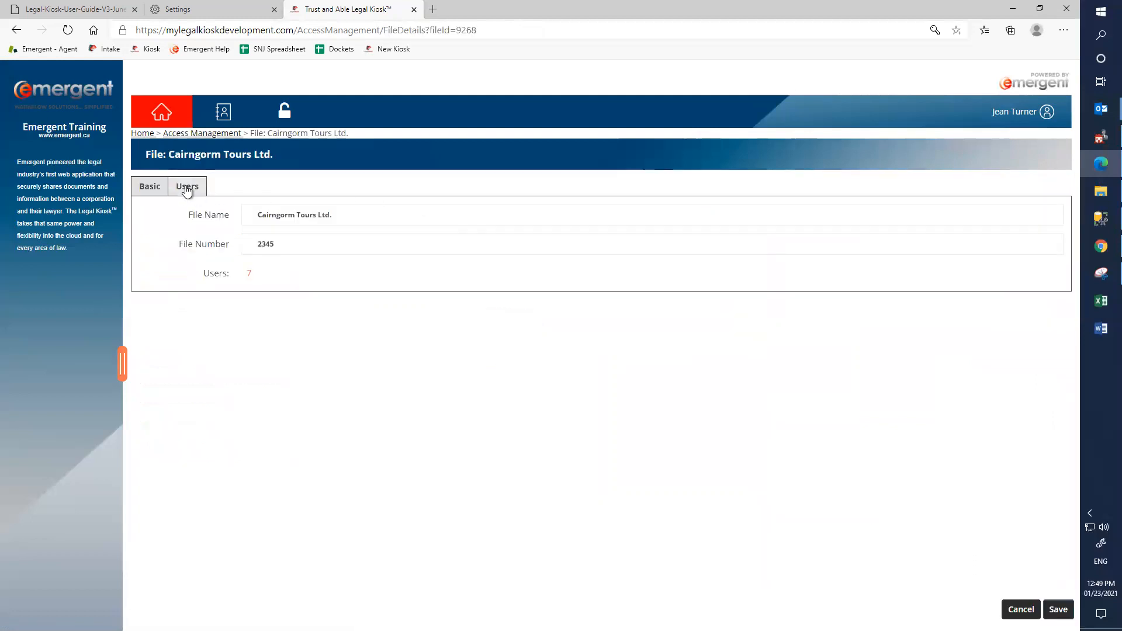
left_click(187, 188)
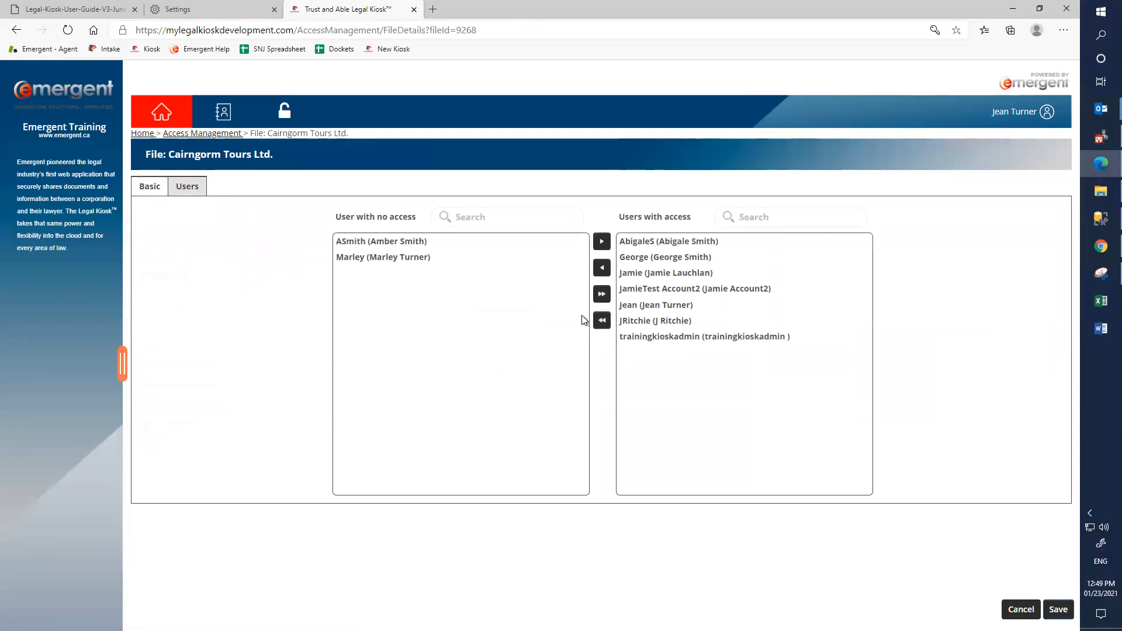
left_click(640, 340)
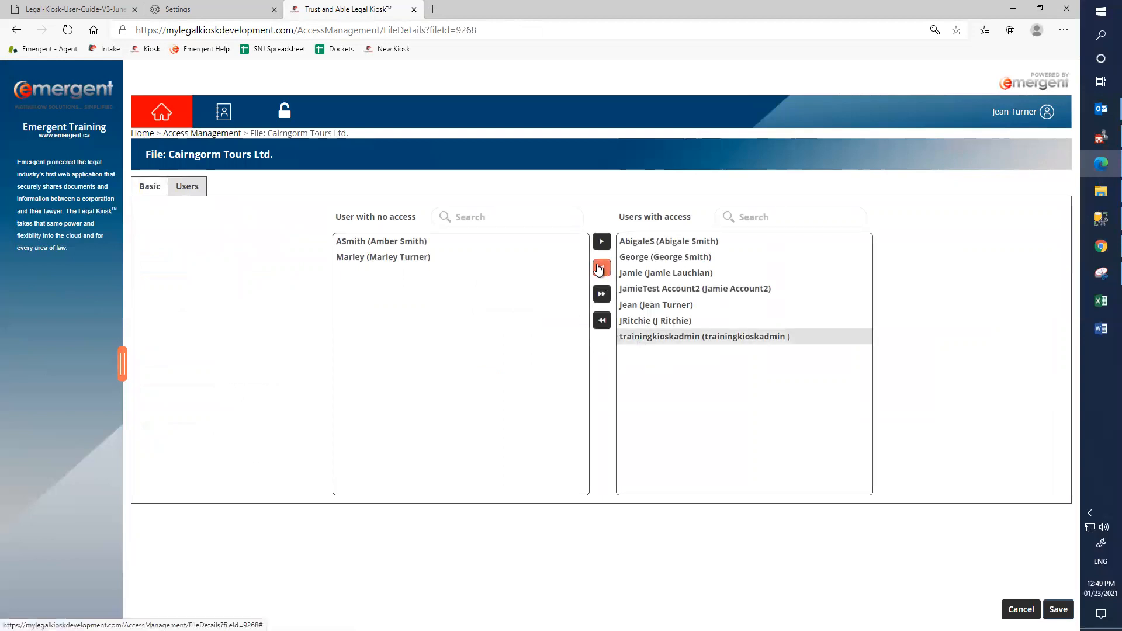
left_click(601, 268)
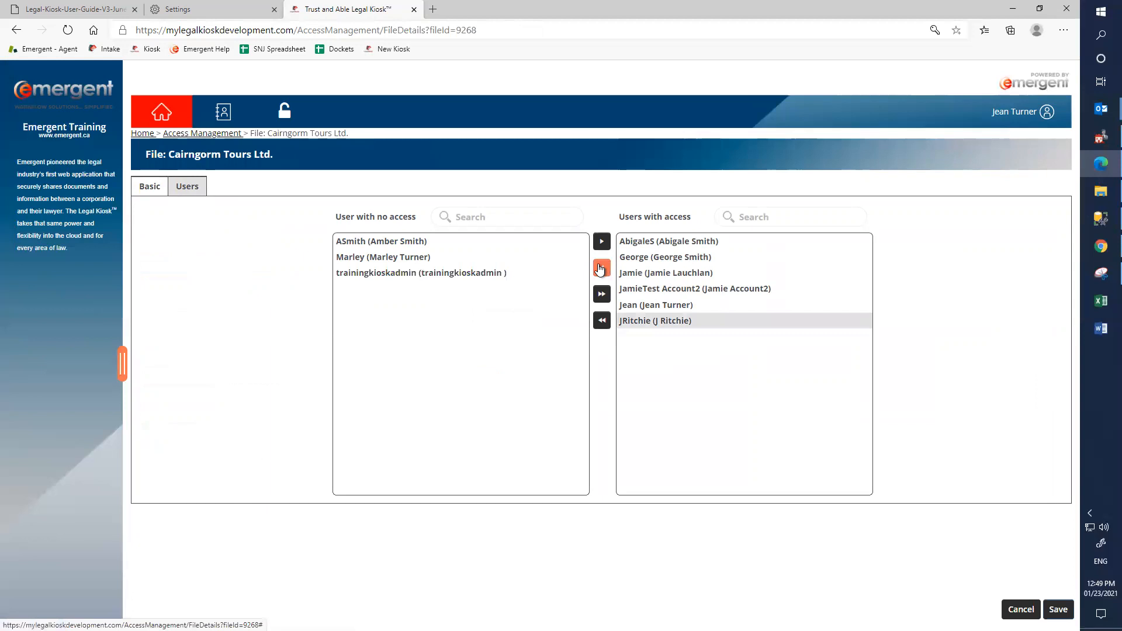
left_click(212, 134)
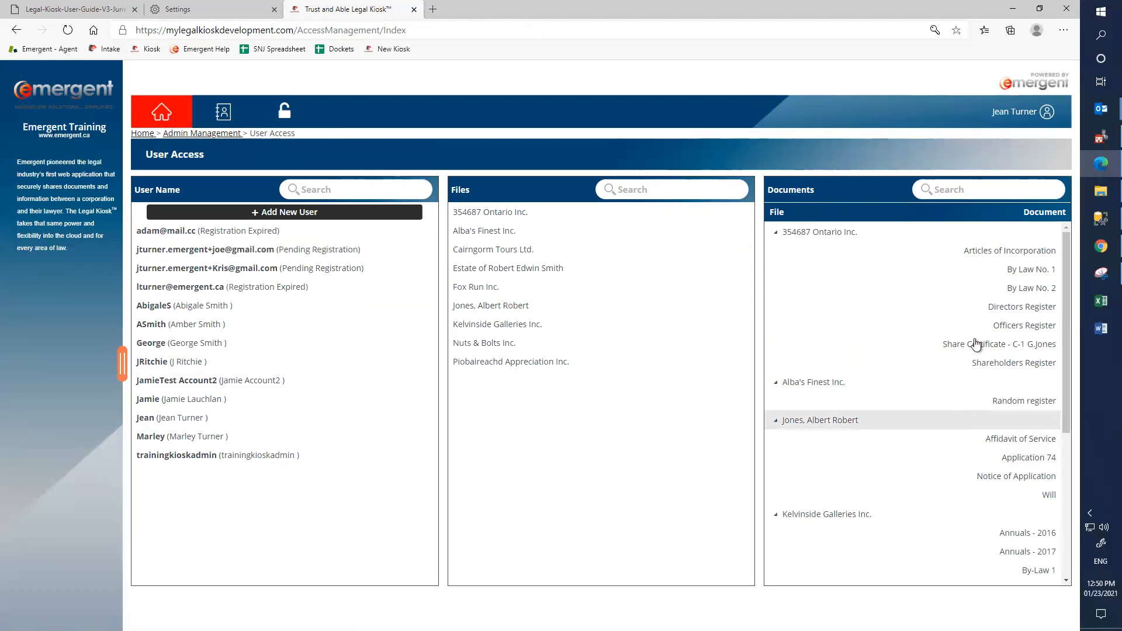
Review which users can access the By Law No. 2 document of 354687 Ontario Inc., and return to User Access.
left_click(1022, 292)
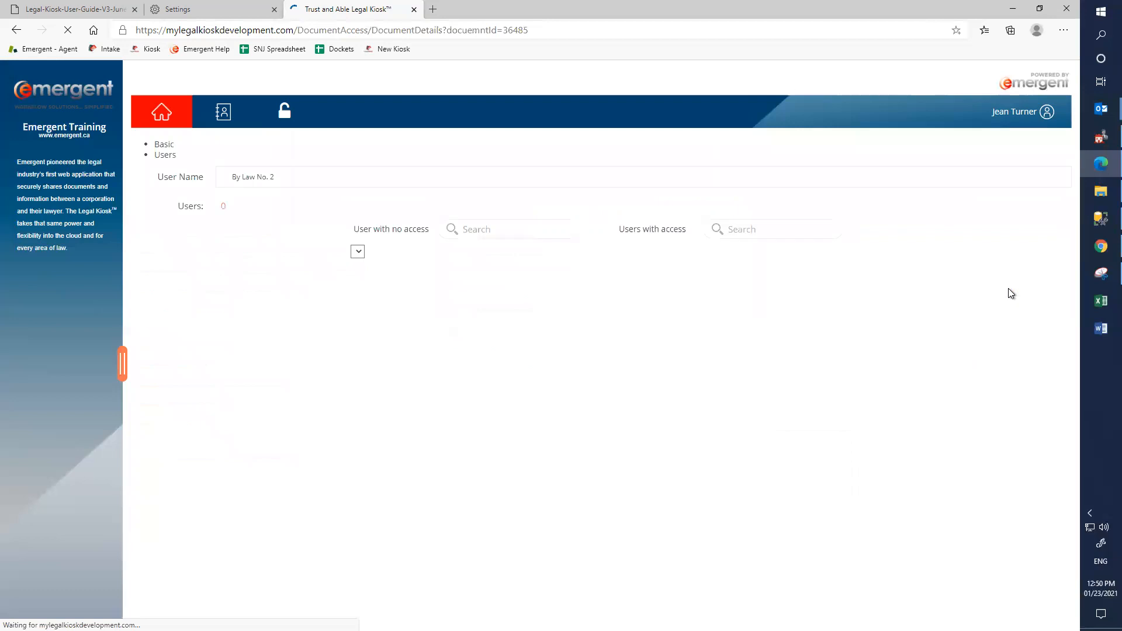
left_click(187, 188)
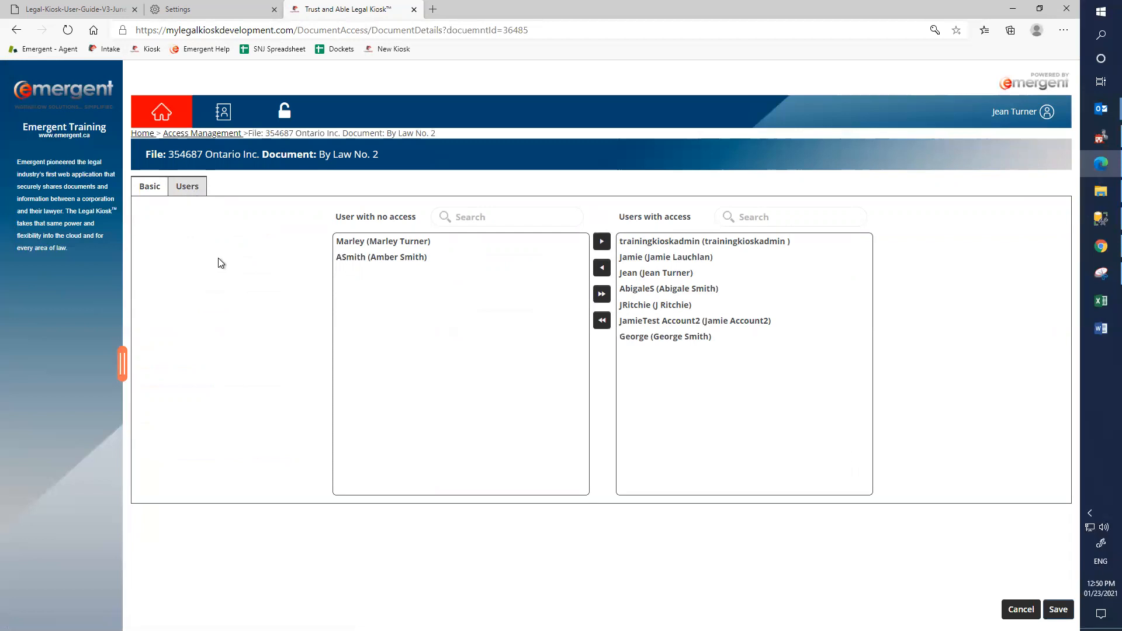
left_click(193, 135)
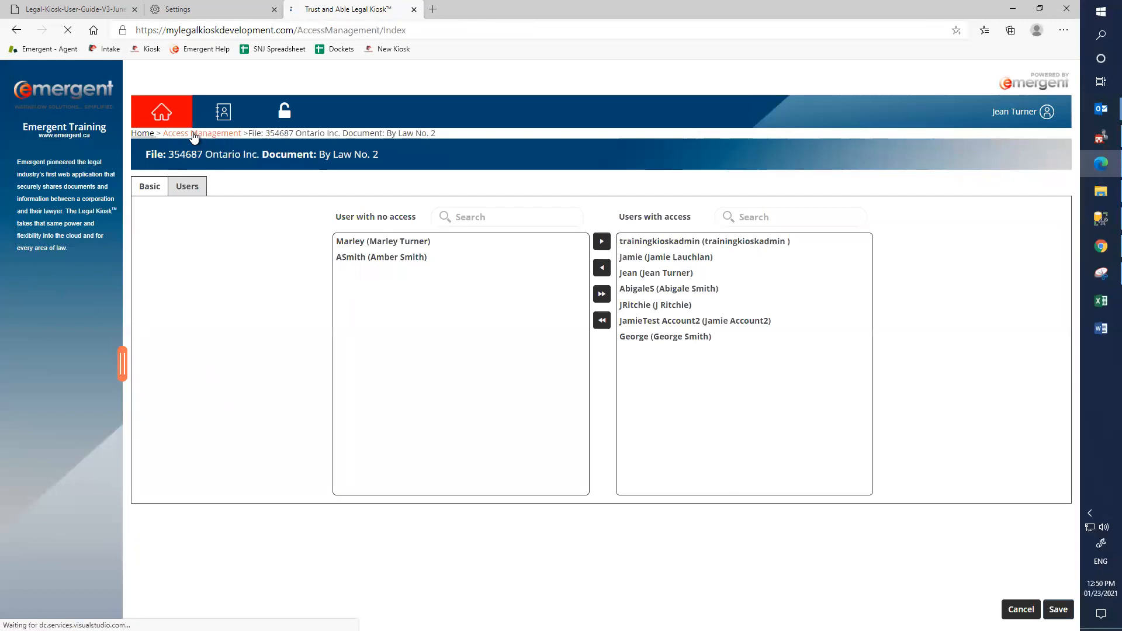